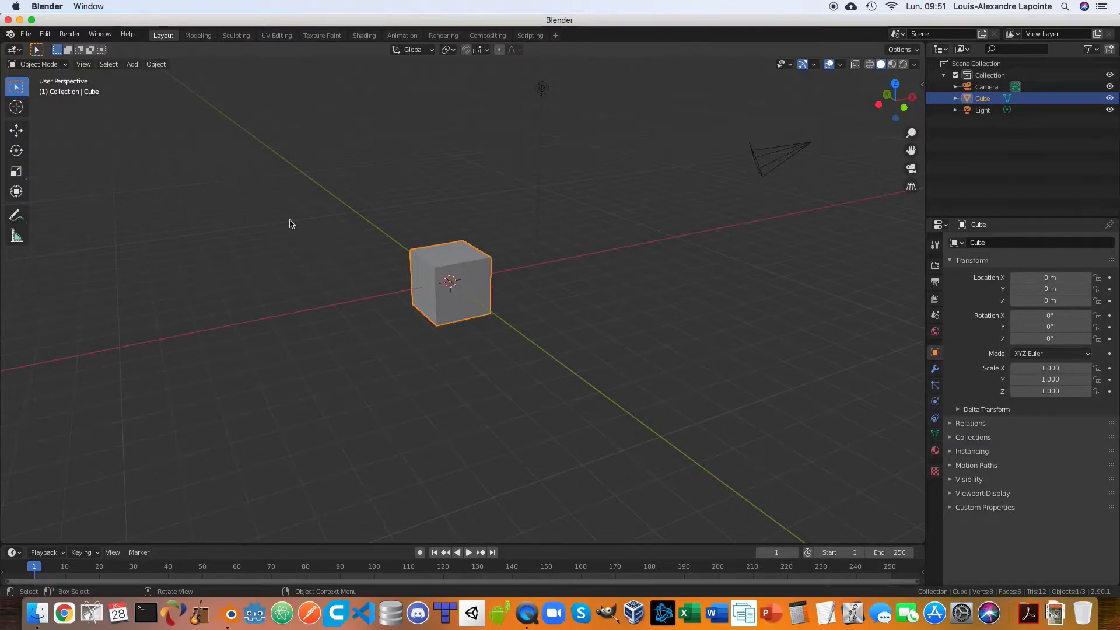
Review the add-ons list and the navigation settings in the preferences and close the preferences window.
click(26, 36)
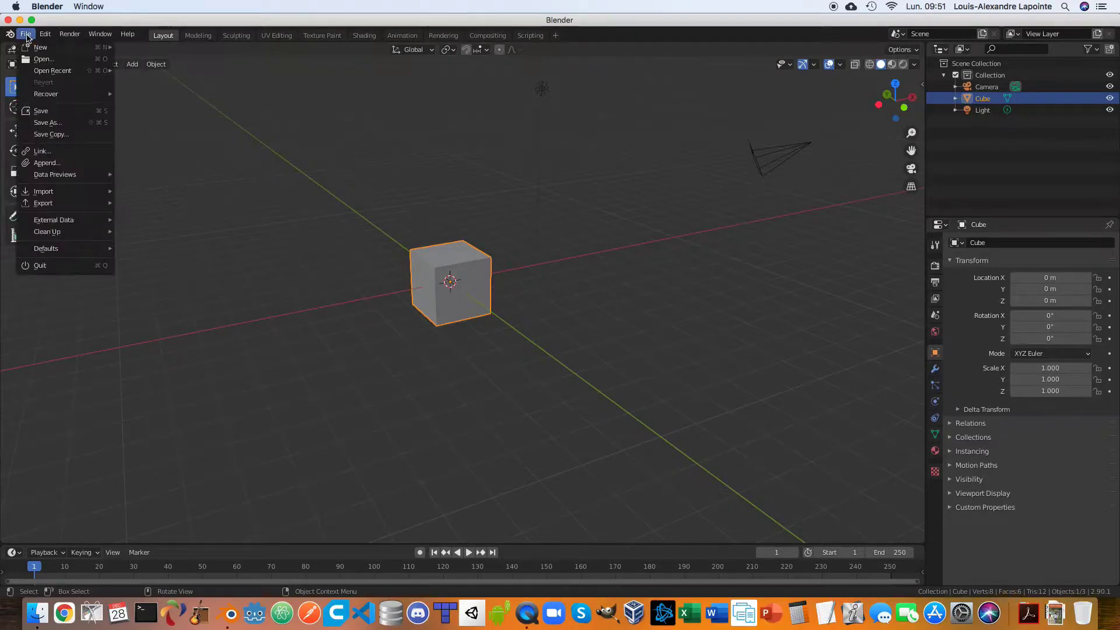
mouse_move(45, 34)
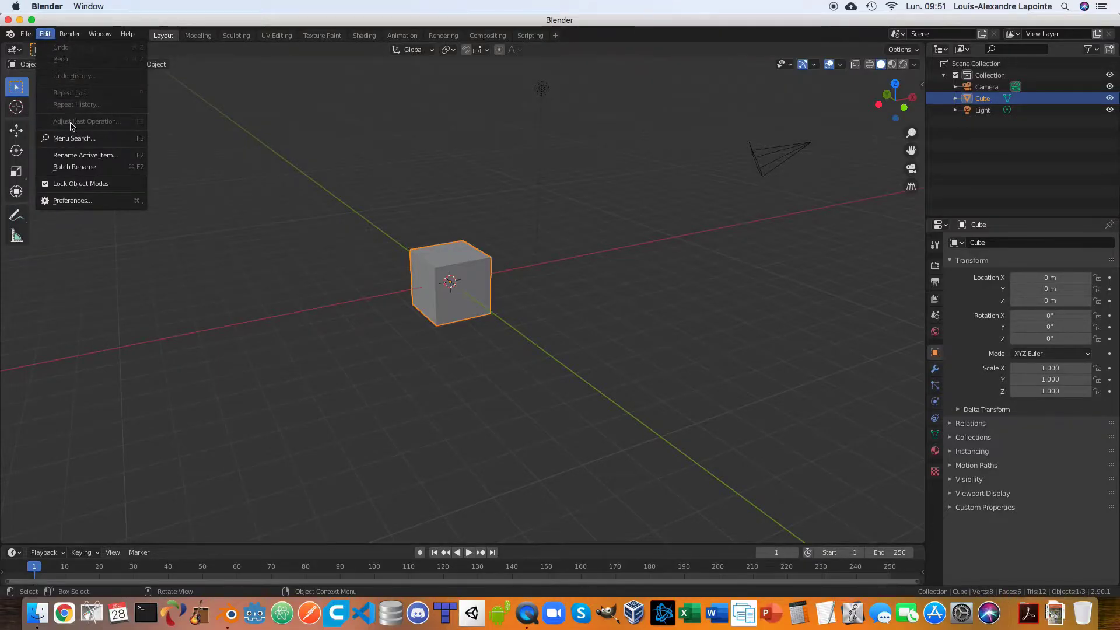
click(68, 201)
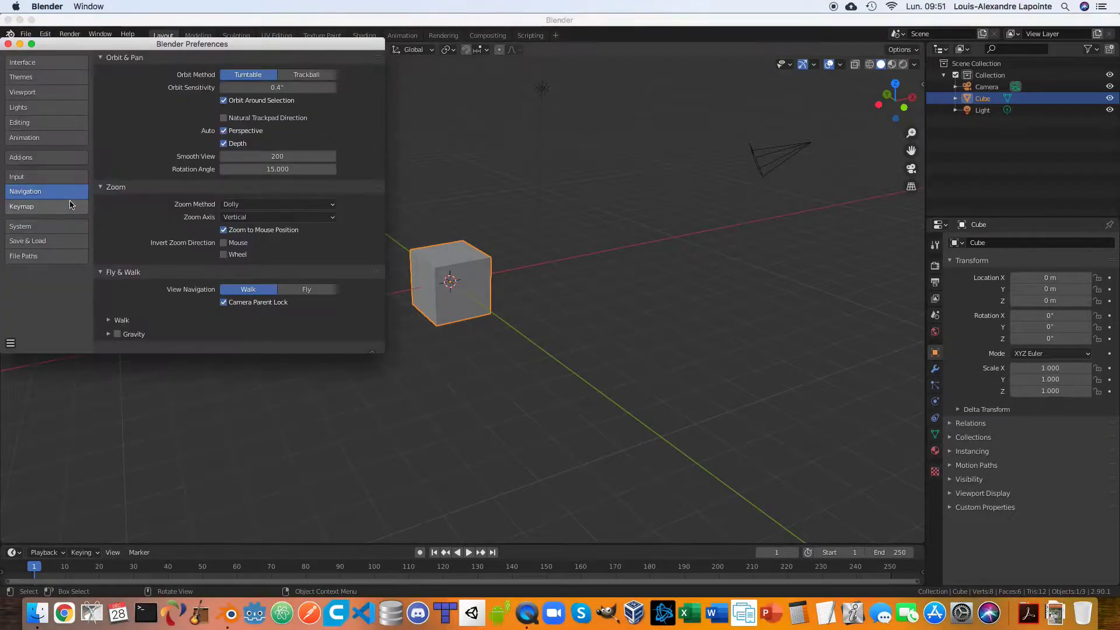
click(45, 158)
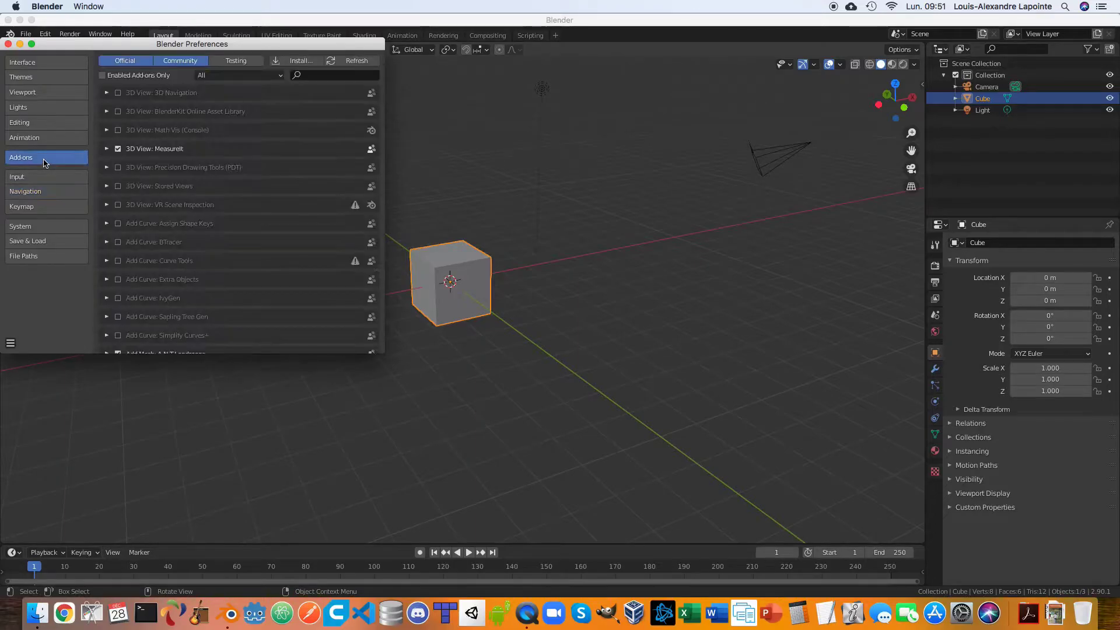
click(38, 194)
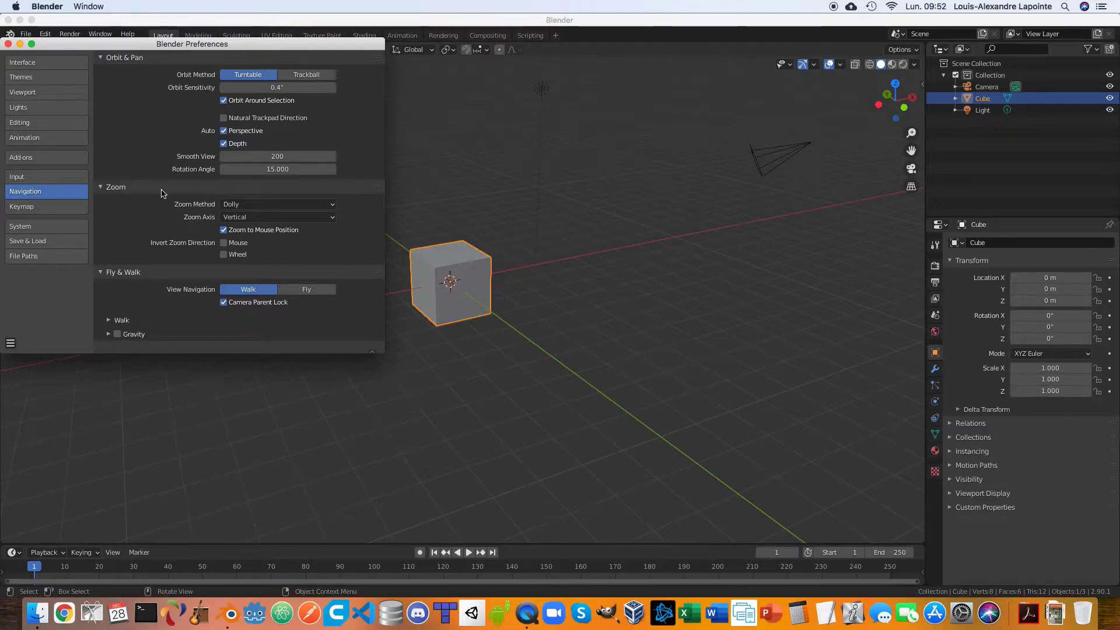
click(8, 44)
click(46, 34)
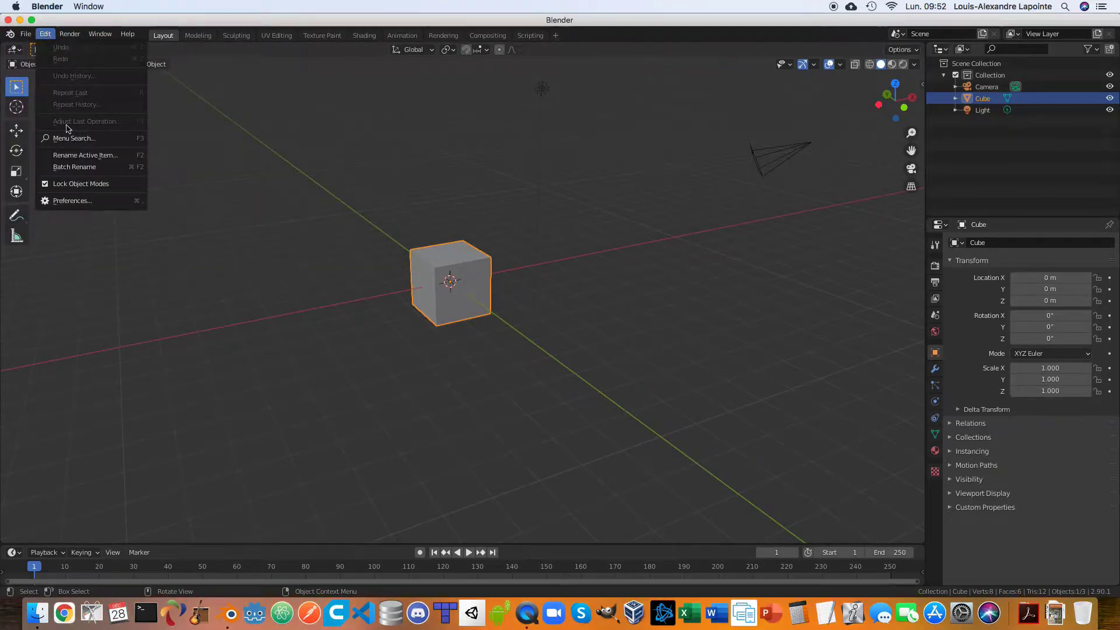
click(72, 200)
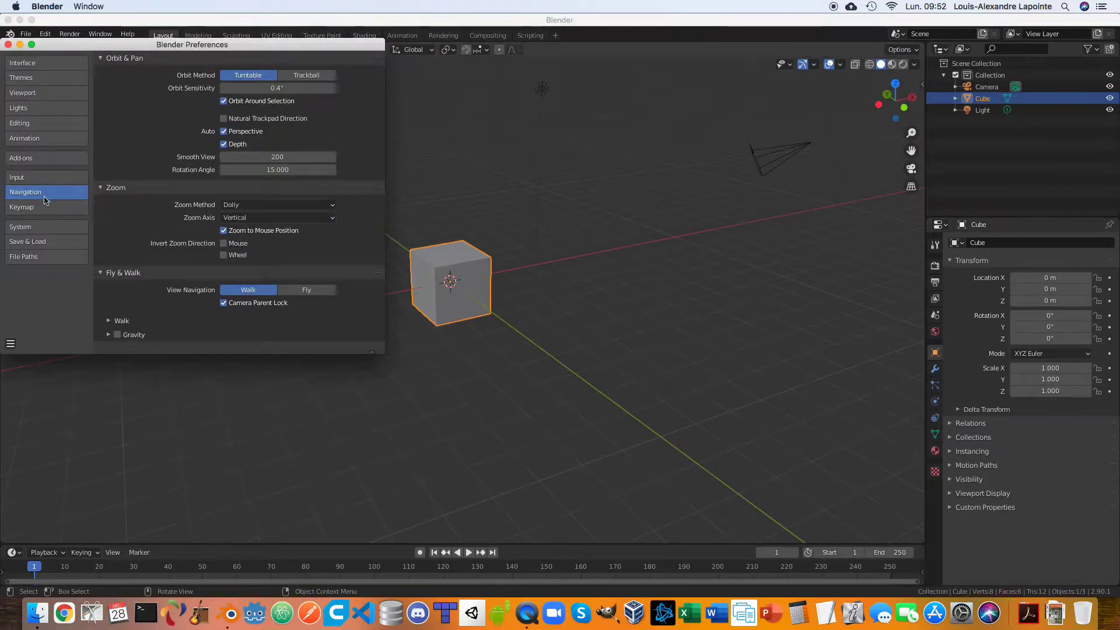
click(8, 44)
Delete the default cube from the scene.
middle_drag(304, 251, 365, 251)
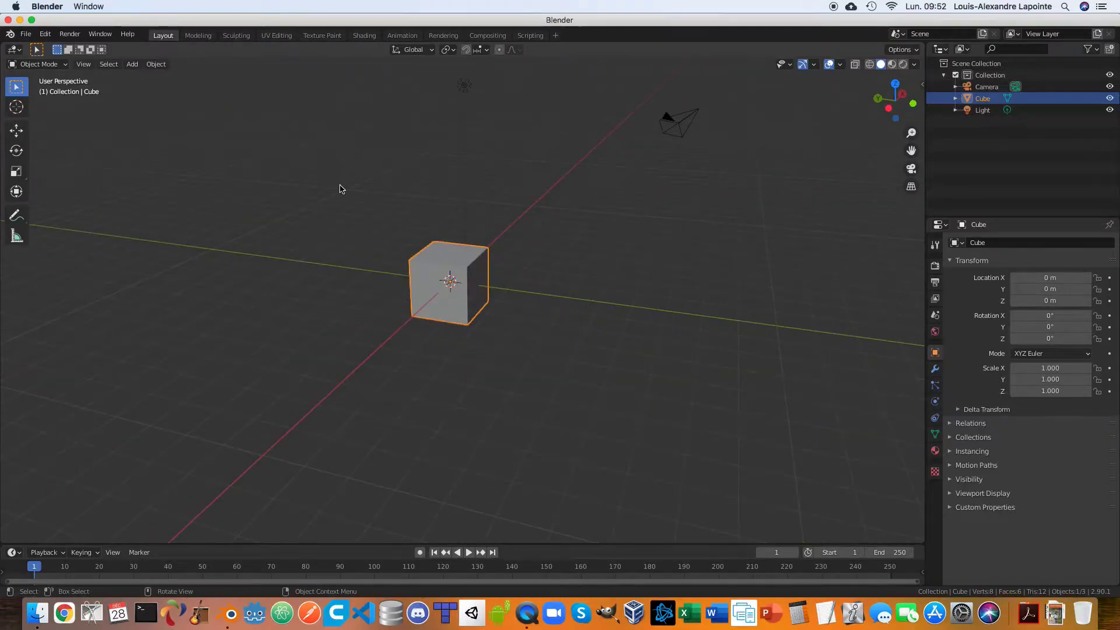
middle_drag(408, 353, 423, 314)
middle_drag(325, 295, 370, 315)
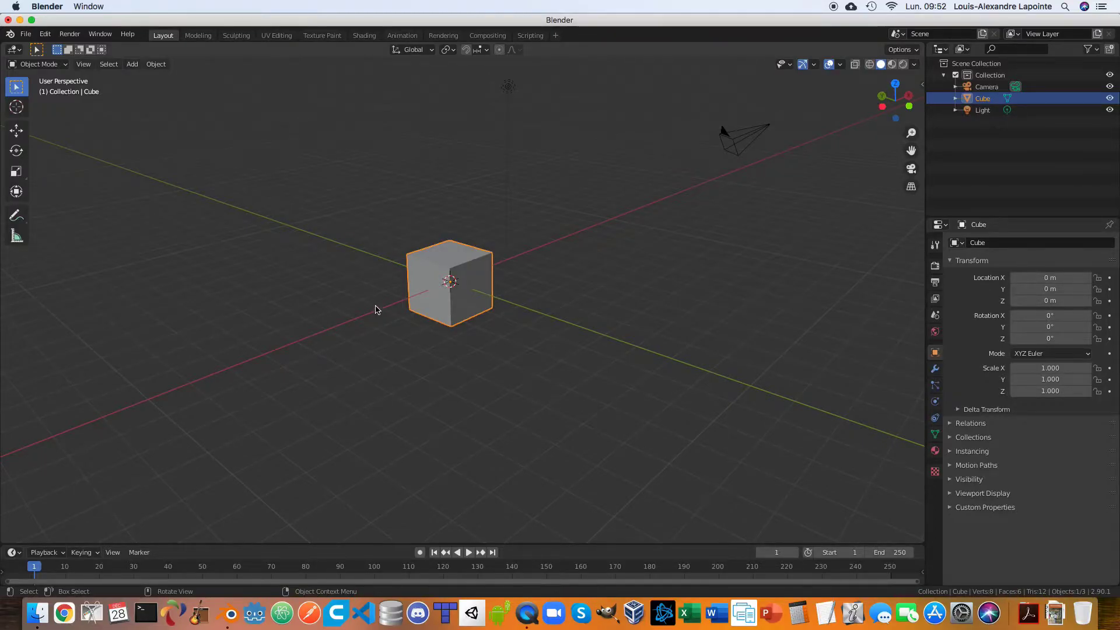
scroll(376, 309, up, 3)
scroll(376, 308, down, 3)
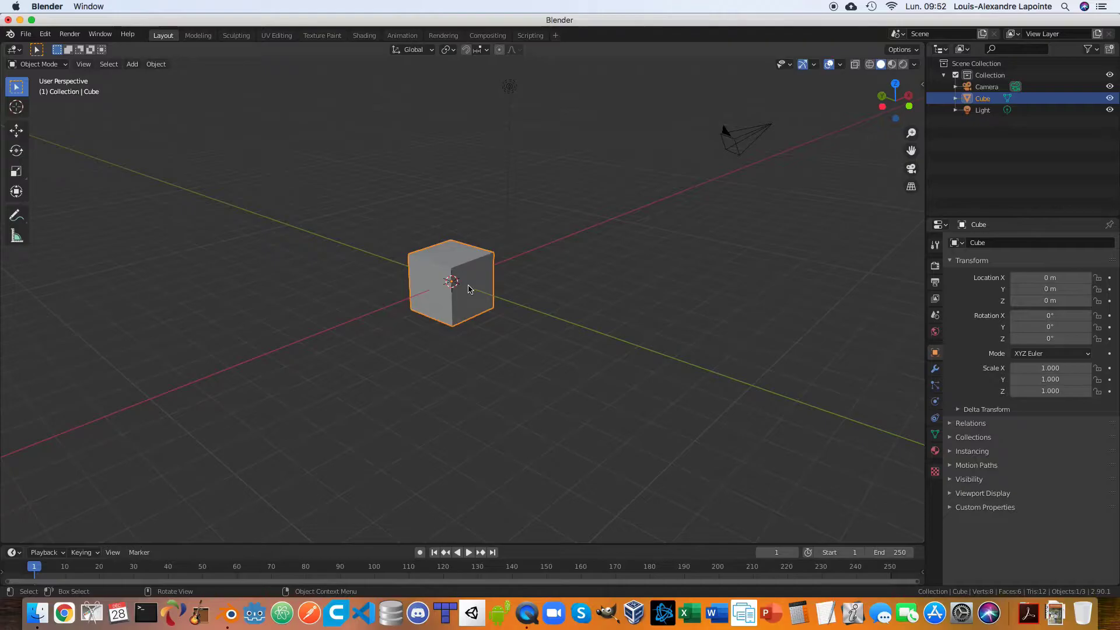
key(x)
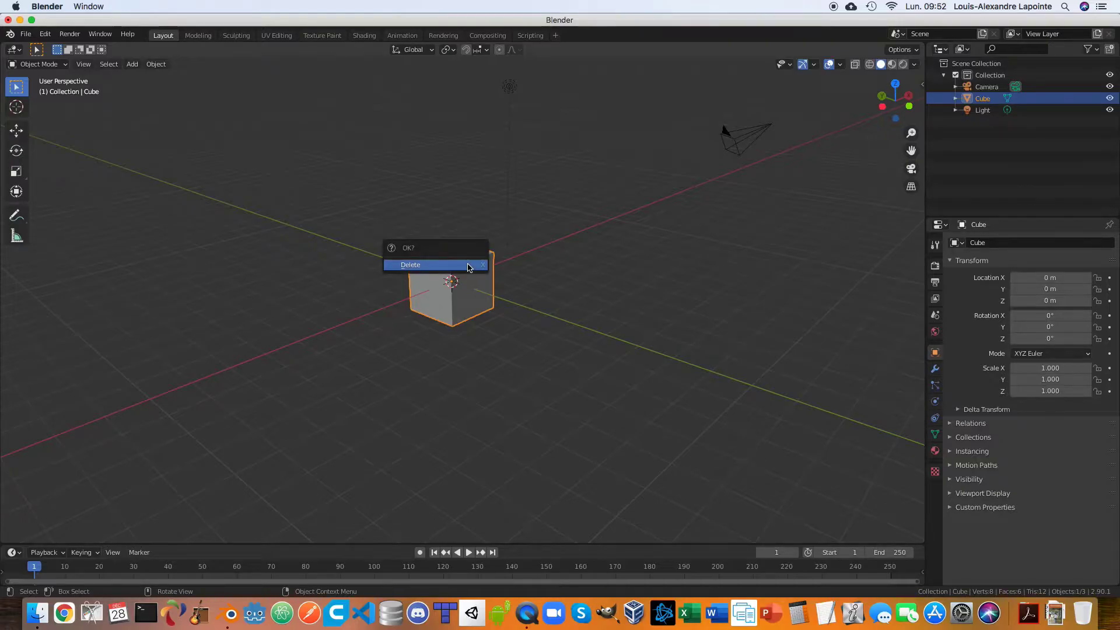
click(469, 266)
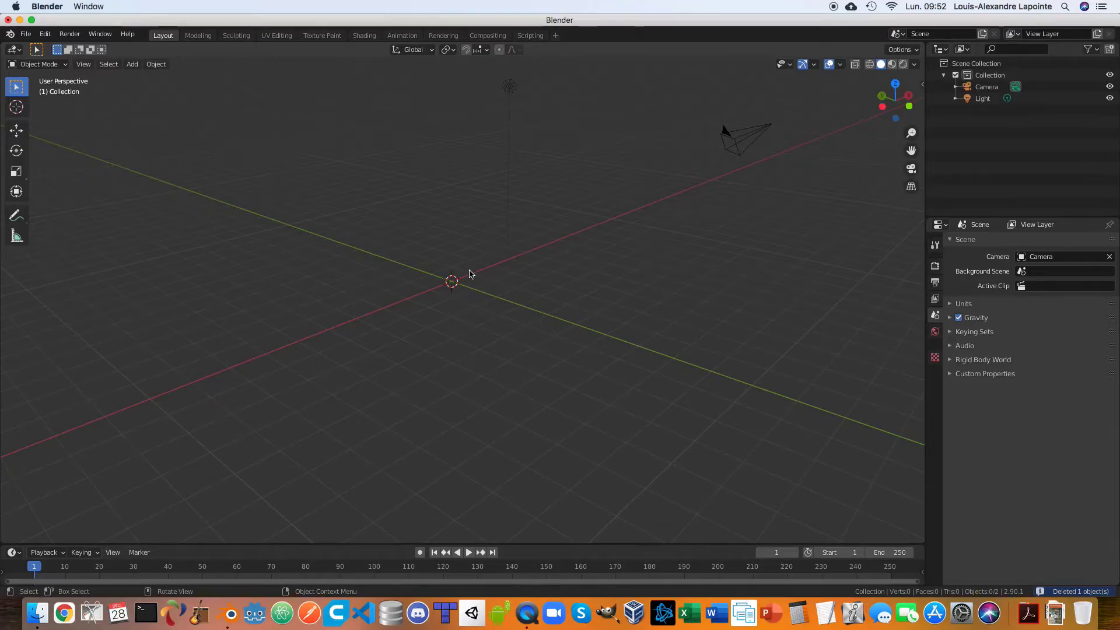
Add a Monkey mesh to the scene and view it from the front.
key(shift+a)
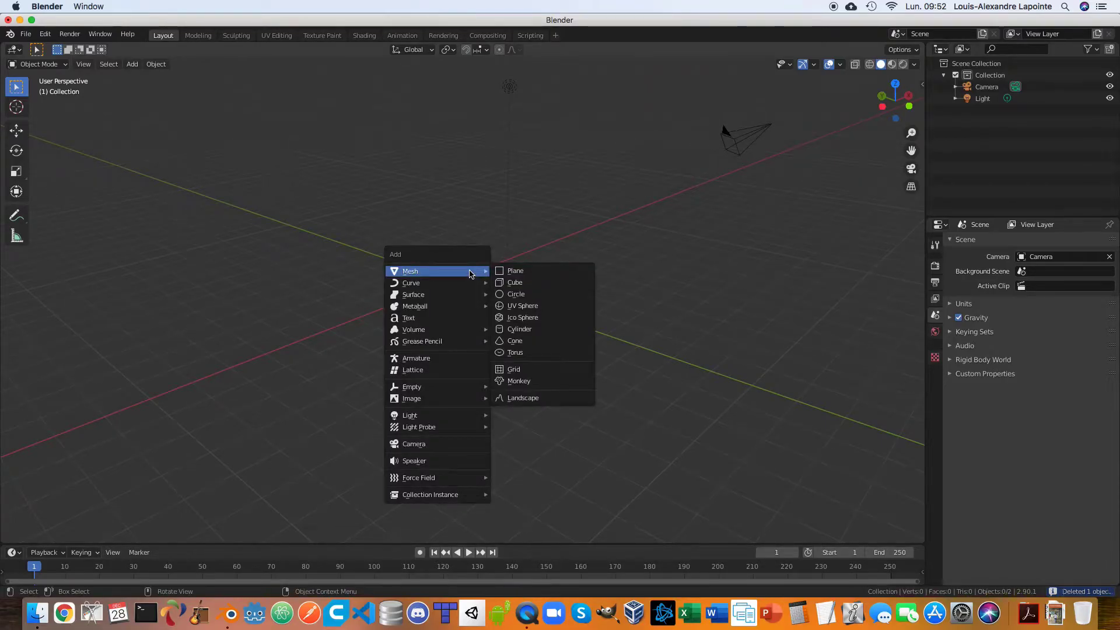
click(509, 383)
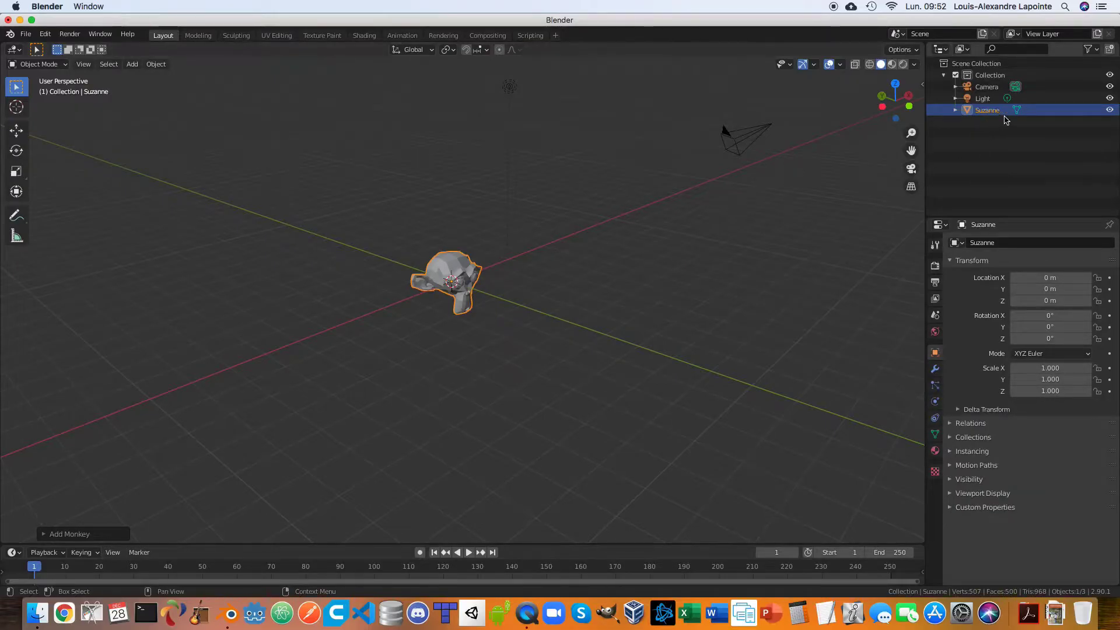
scroll(560, 290, up, 2)
middle_drag(565, 312, 418, 321)
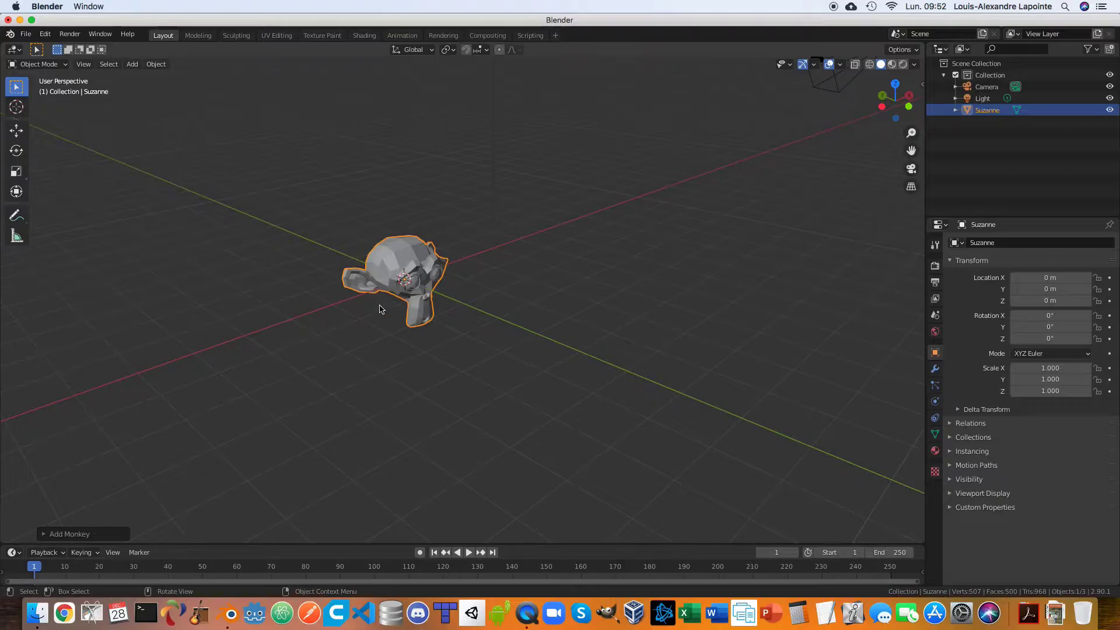
middle_drag(364, 284, 308, 274)
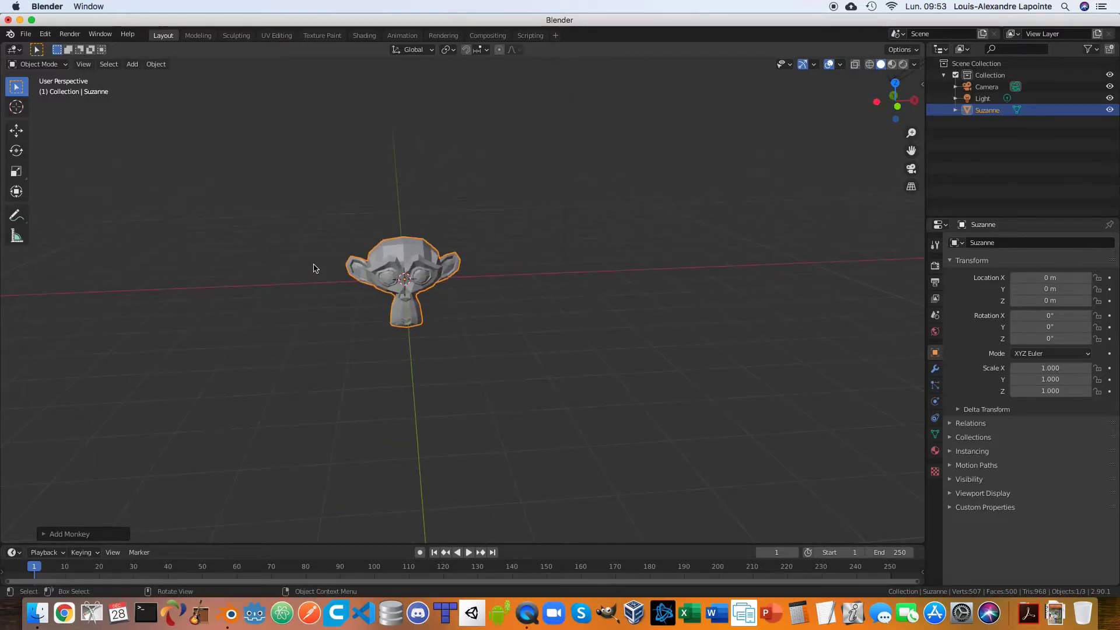
Examine the front of the monkey head from up close and from farther away.
scroll(314, 268, up, 5)
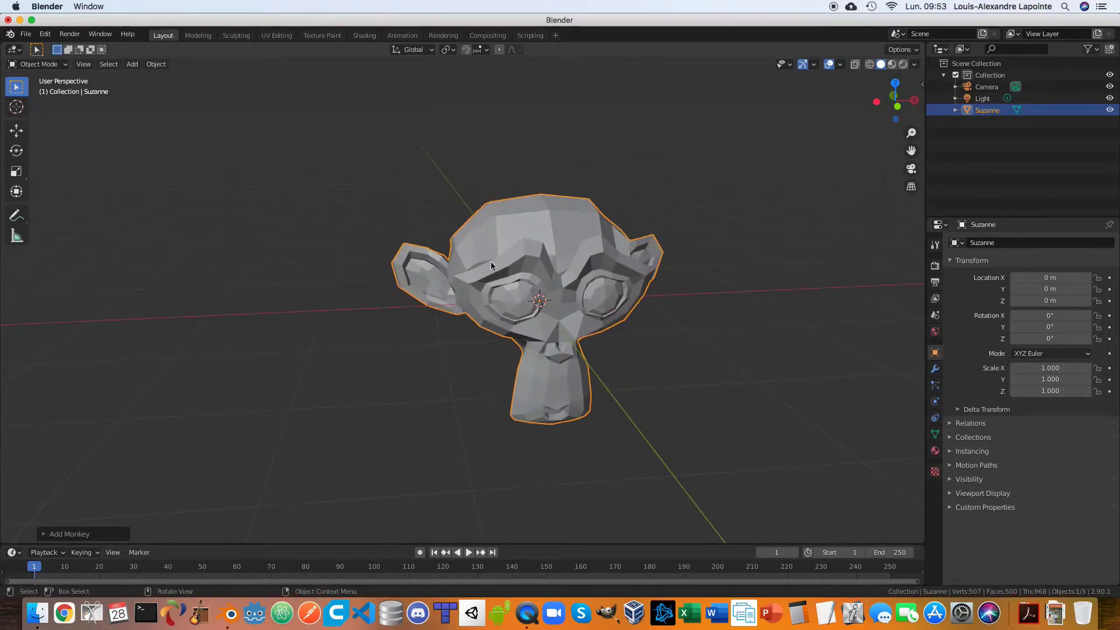
scroll(490, 260, up, 3)
scroll(493, 260, down, 4)
scroll(493, 260, up, 8)
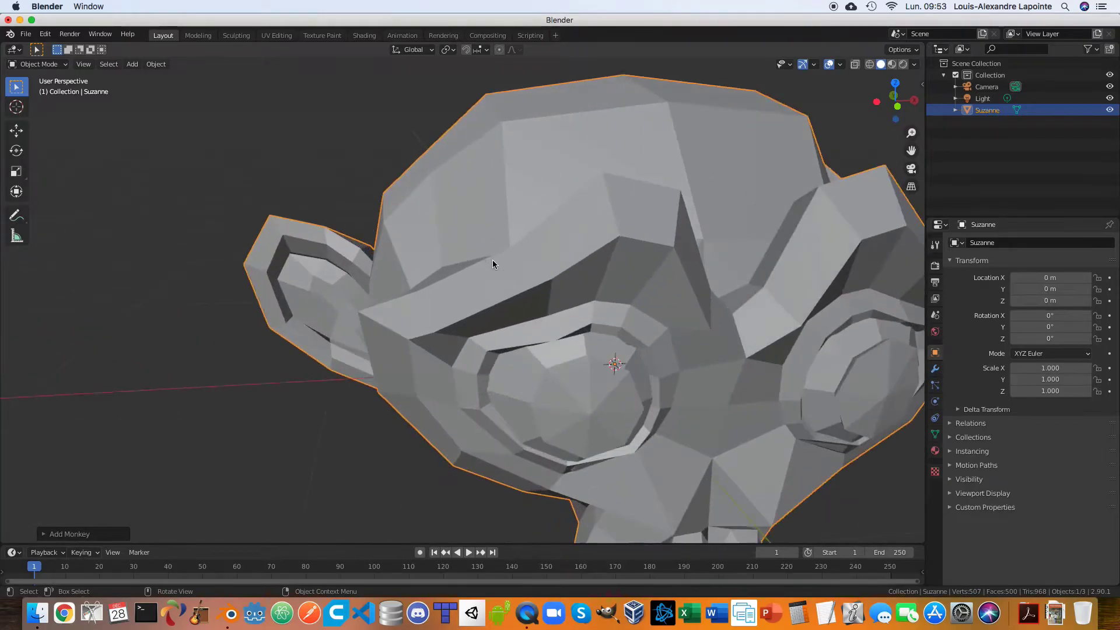
scroll(492, 260, down, 6)
scroll(493, 260, up, 2)
scroll(492, 260, down, 2)
scroll(493, 264, down, 1)
scroll(493, 264, up, 3)
scroll(493, 264, down, 4)
scroll(492, 260, up, 4)
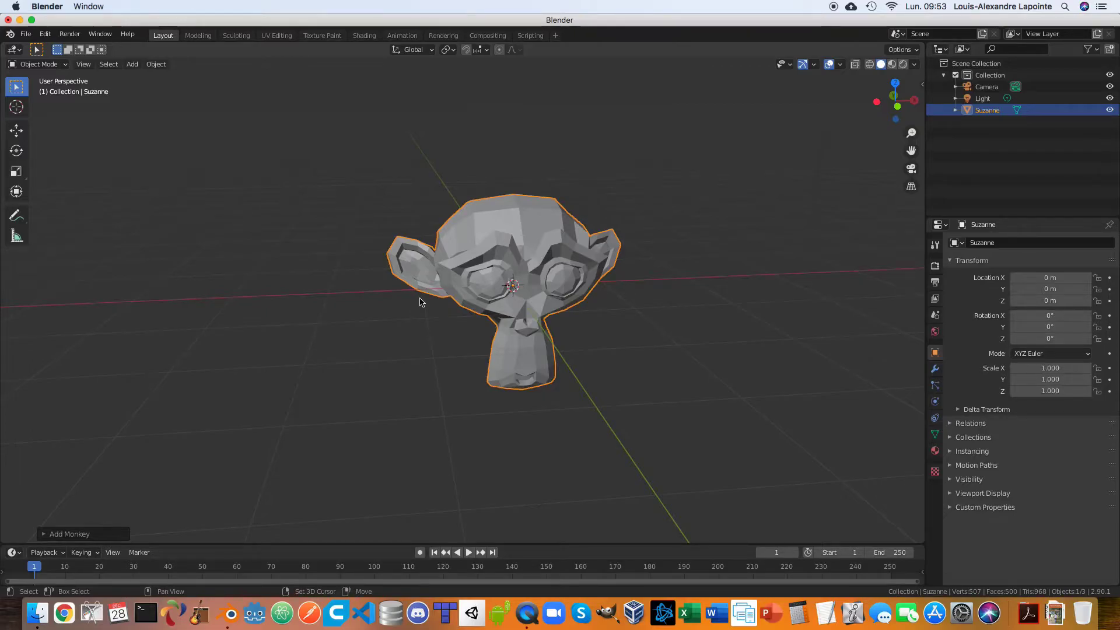
Zoom to a box region drawn around the distant monkey head, and again to a small region at its eye.
shift+middle_drag(420, 305, 288, 309)
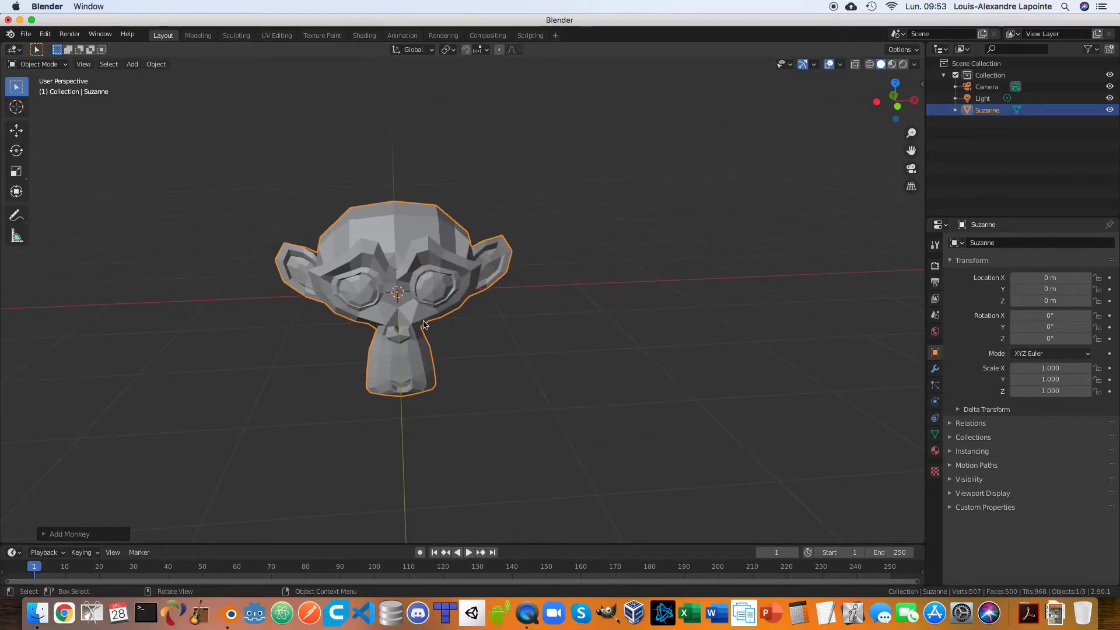
scroll(424, 325, down, 3)
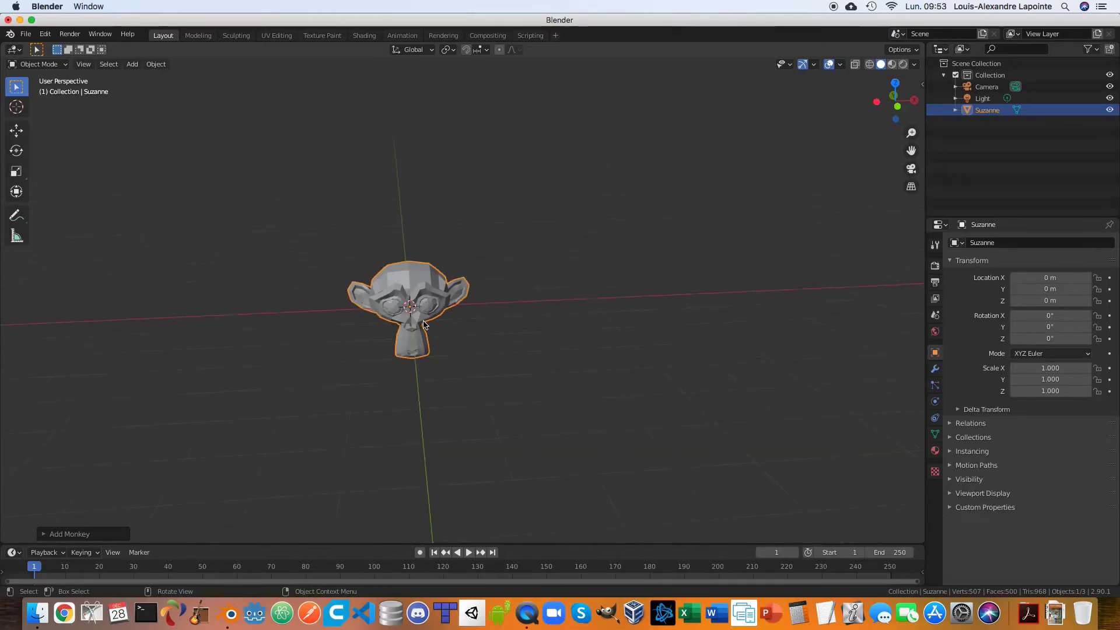
scroll(325, 308, down, 6)
scroll(325, 307, down, 5)
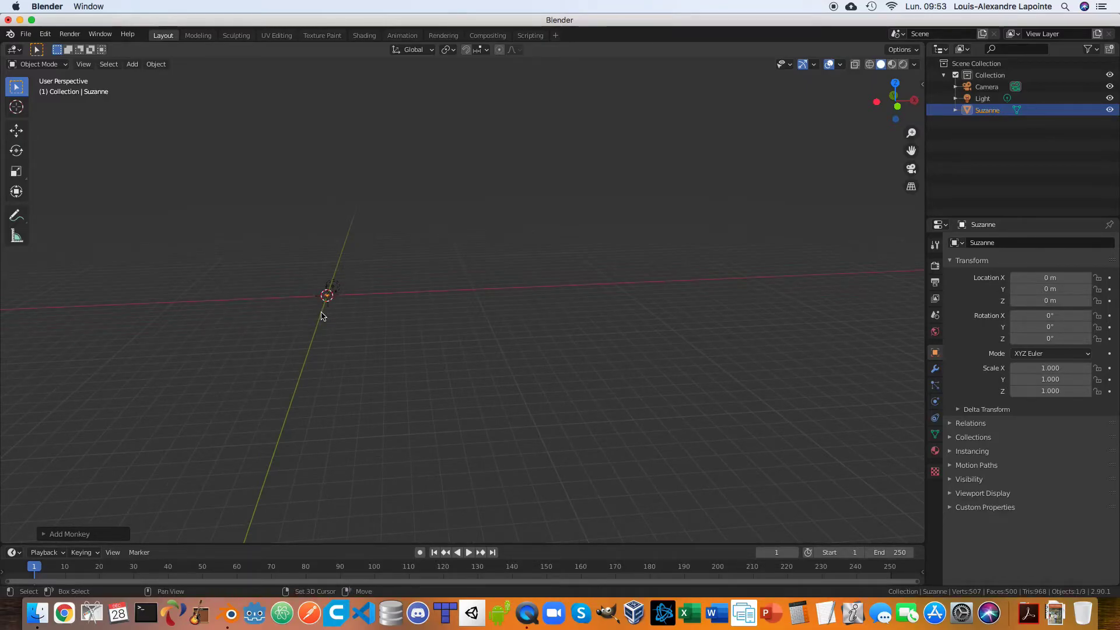
key(b)
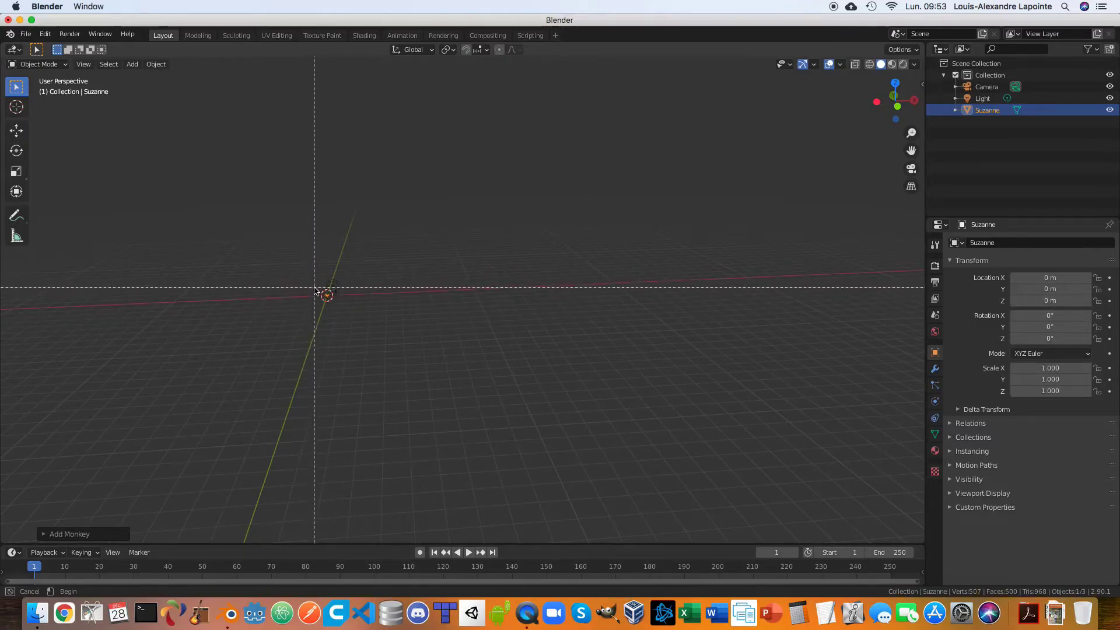
key(Escape)
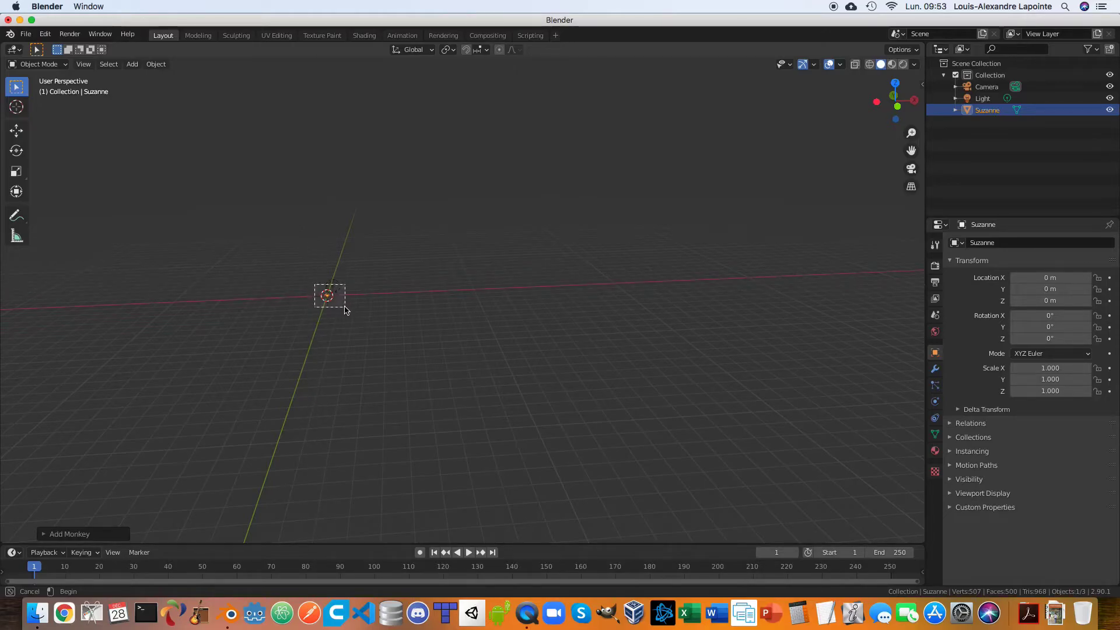
drag(345, 310, 345, 310)
key(shift+b)
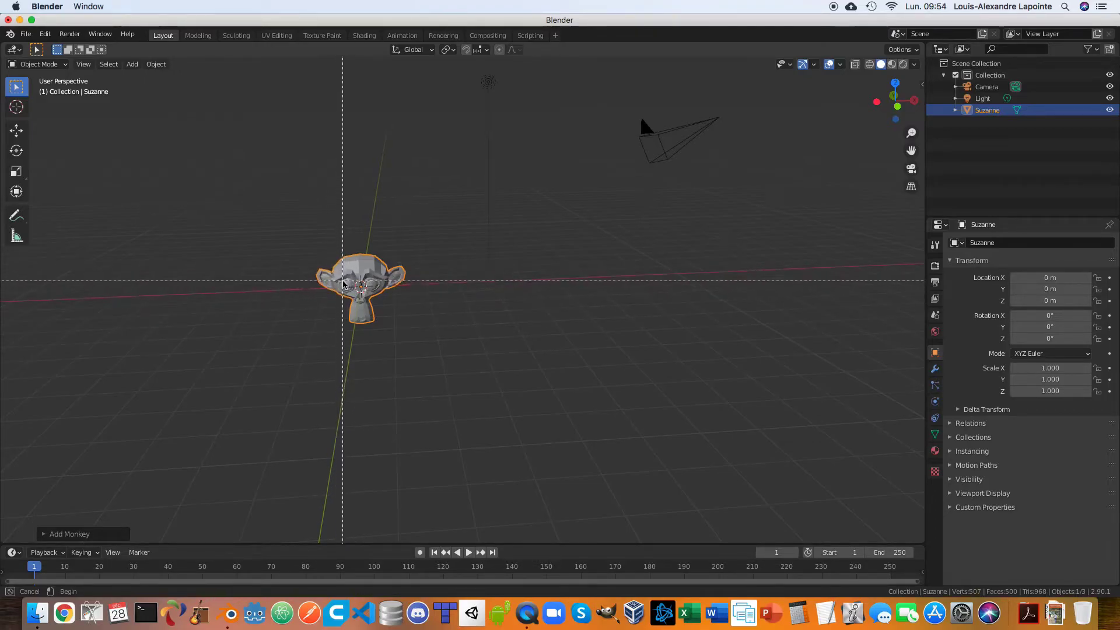
drag(351, 286, 353, 288)
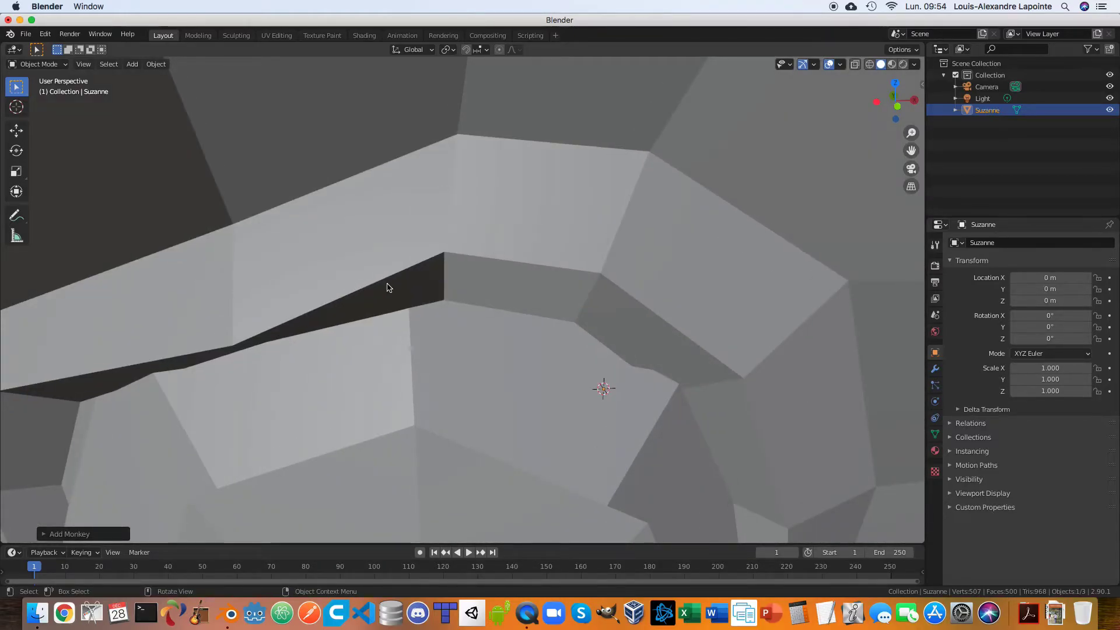
Search the commands for "home" and run Frame All to bring the whole scene back into view.
scroll(334, 301, down, 6)
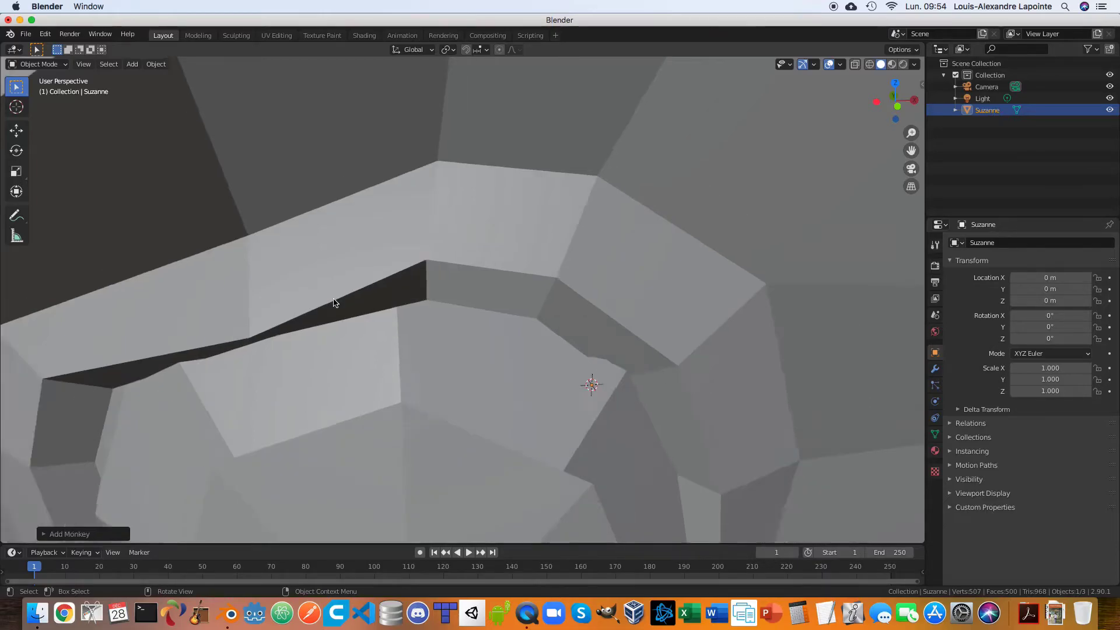
scroll(334, 301, up, 3)
scroll(334, 302, up, 6)
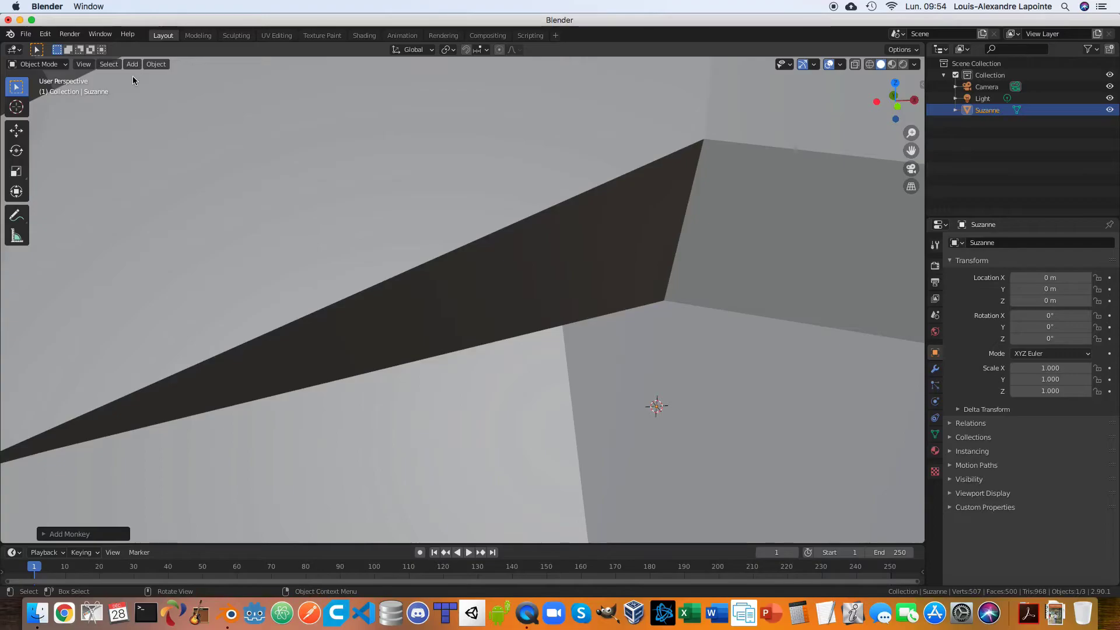
scroll(195, 133, up, 3)
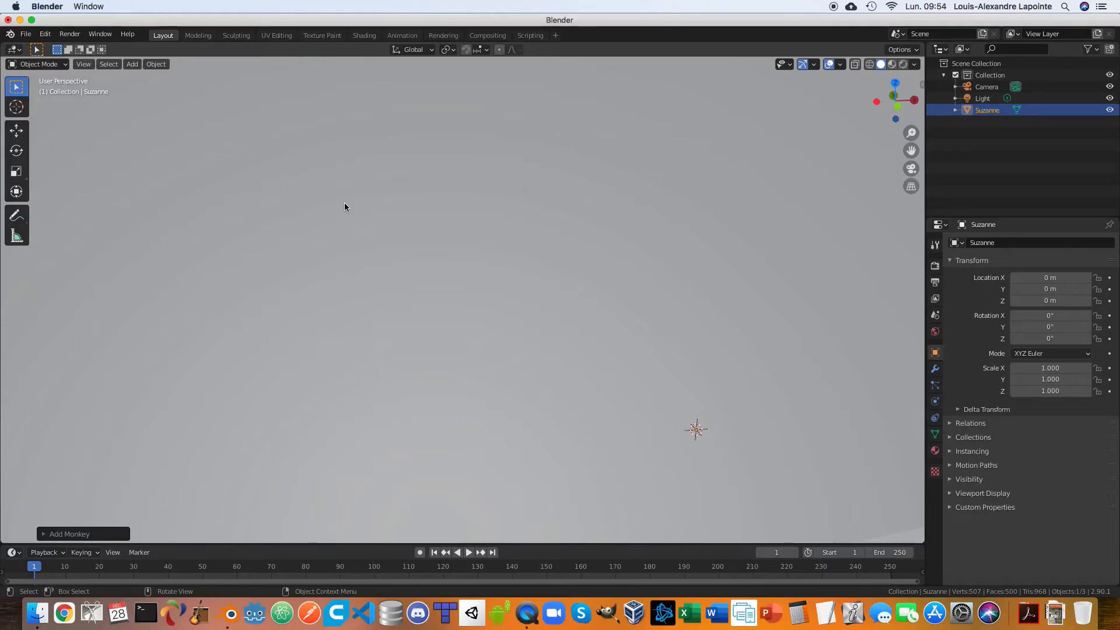
scroll(415, 252, up, 2)
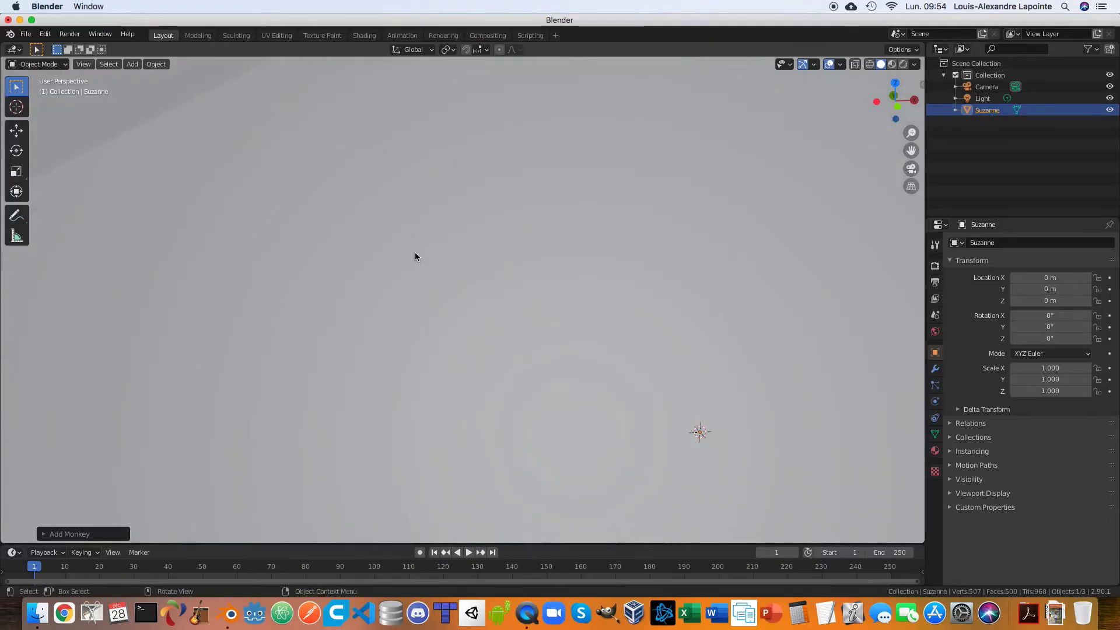
scroll(415, 256, down, 2)
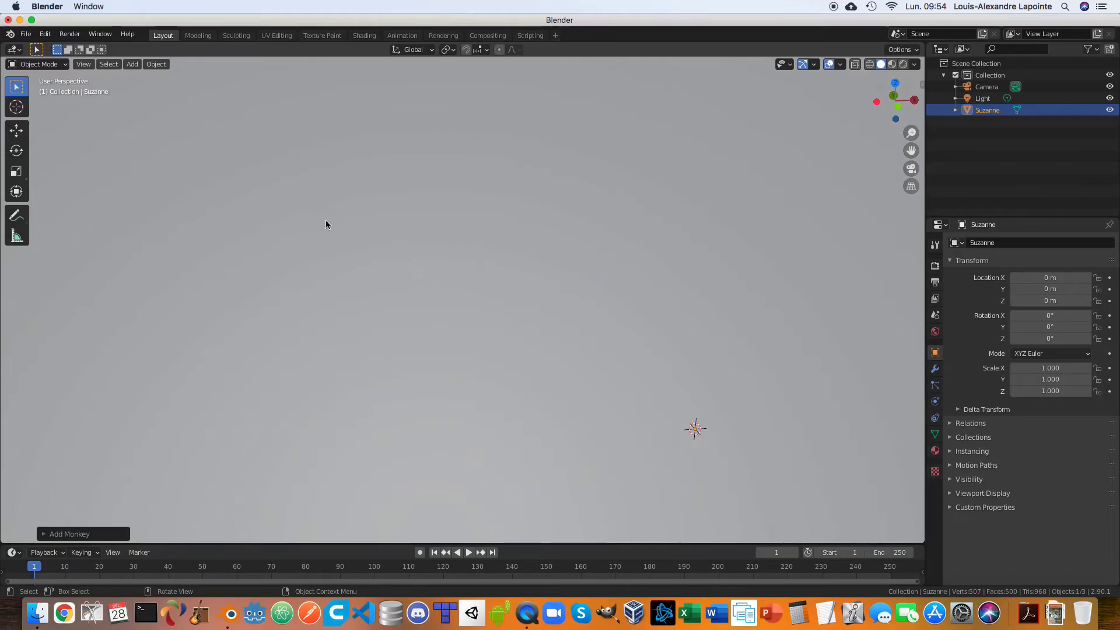
click(85, 64)
key(F3)
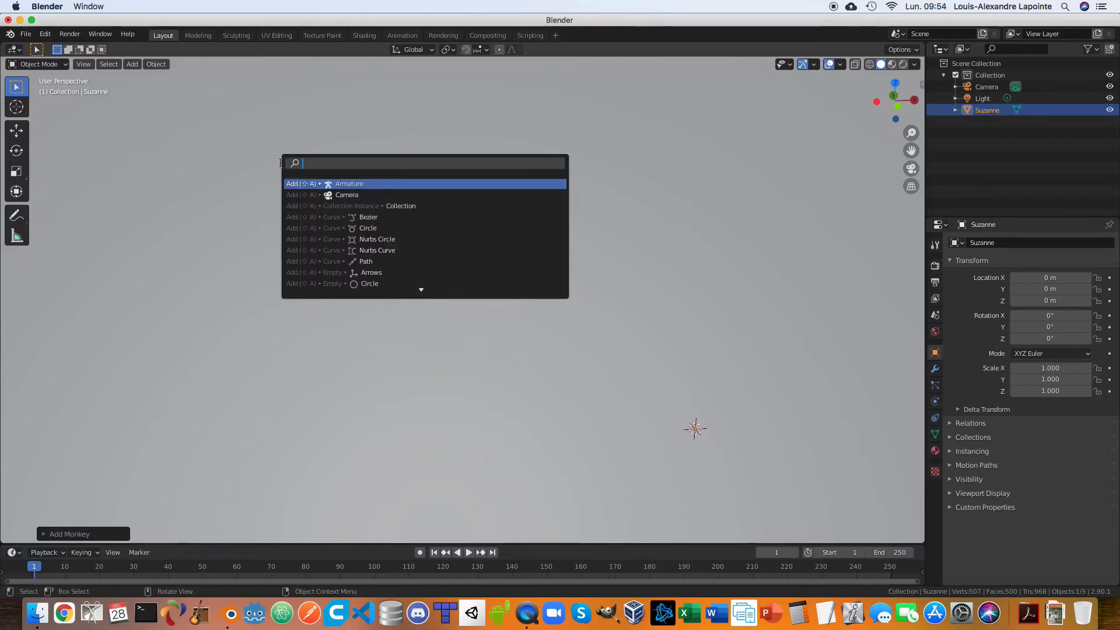
text(home)
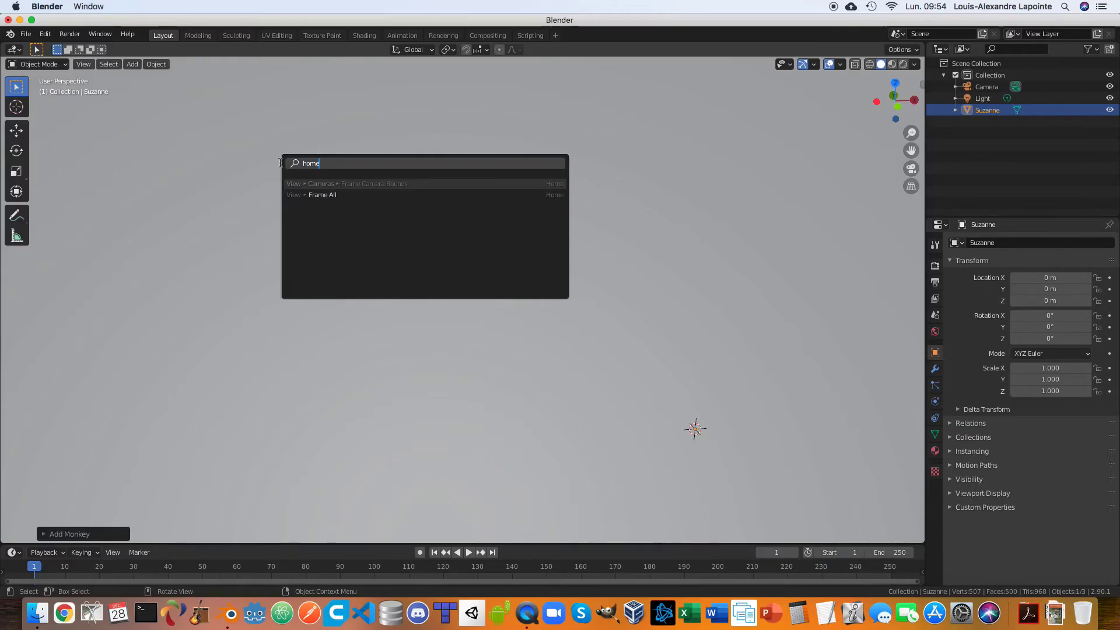
click(327, 196)
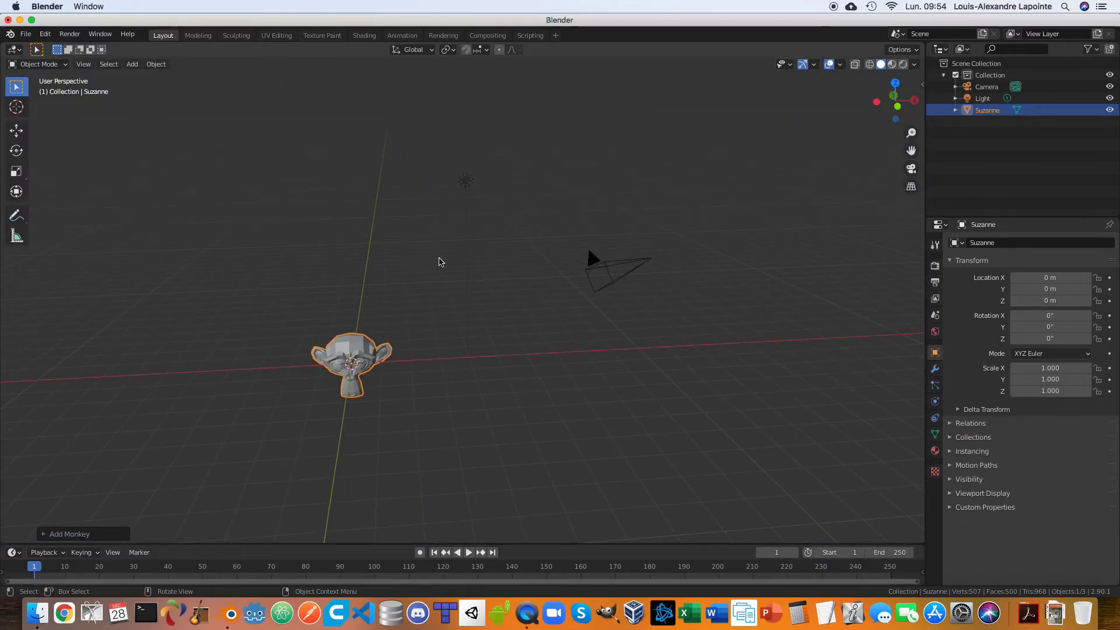
Examine the monkey head's face from the front and its eye area from the side.
scroll(329, 393, up, 2)
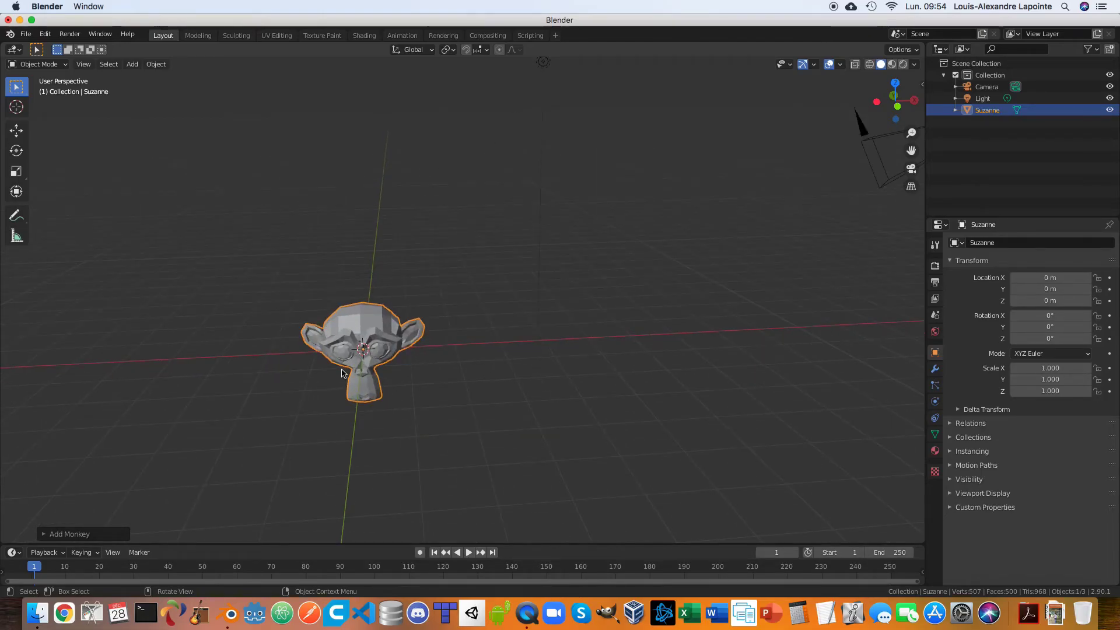
scroll(347, 316, down, 3)
scroll(348, 316, up, 3)
scroll(315, 361, up, 3)
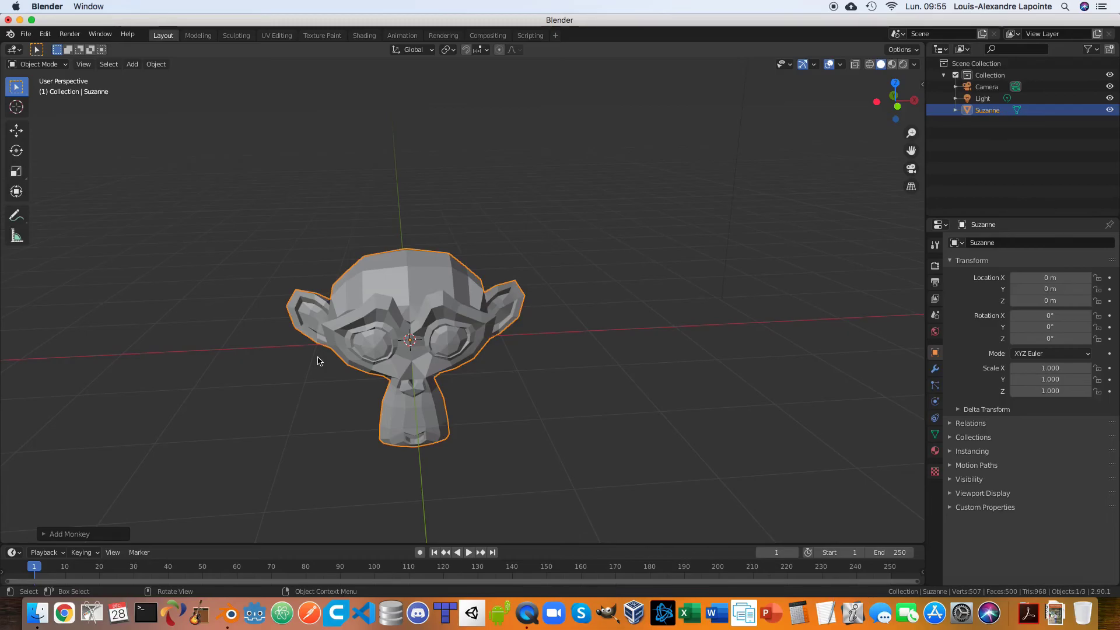
scroll(357, 358, up, 4)
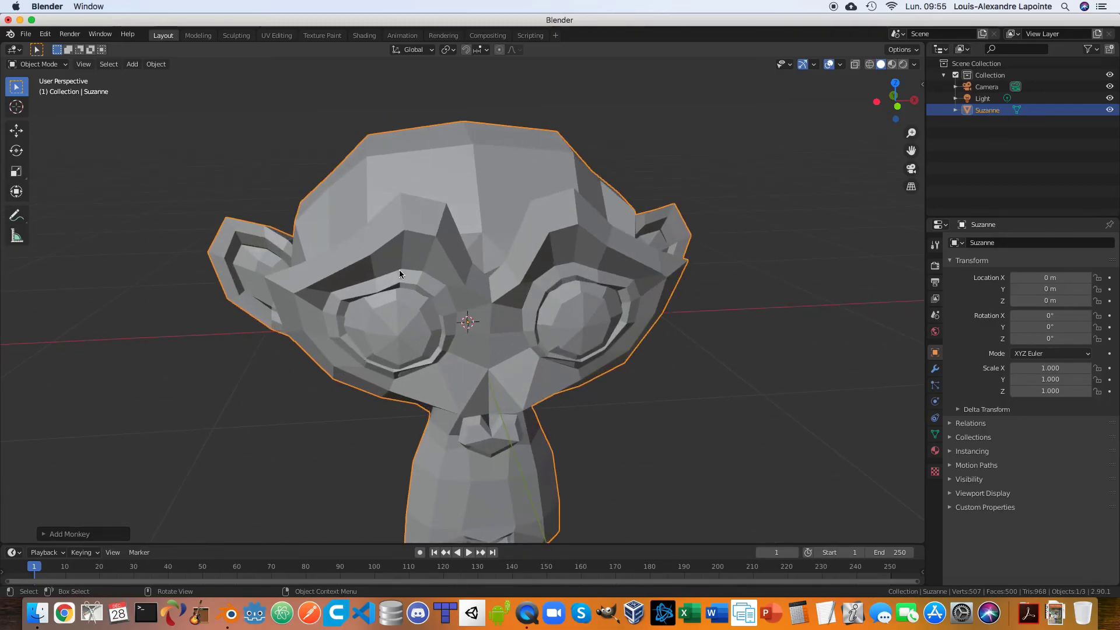
scroll(399, 281, up, 2)
scroll(364, 320, down, 4)
scroll(364, 320, down, 2)
middle_drag(347, 335, 427, 331)
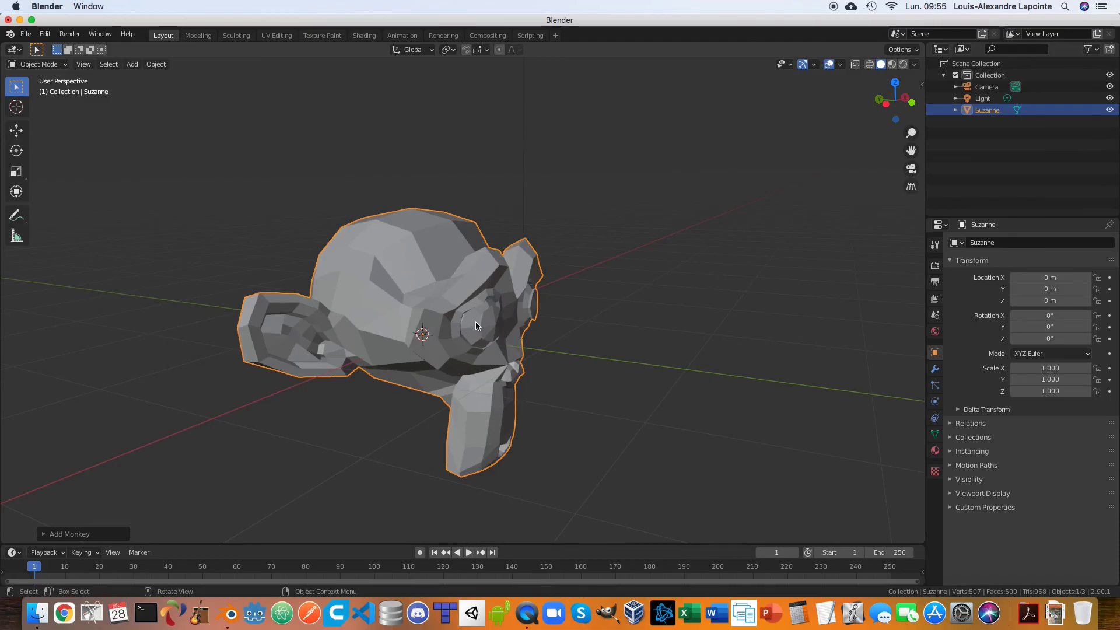
scroll(475, 321, up, 4)
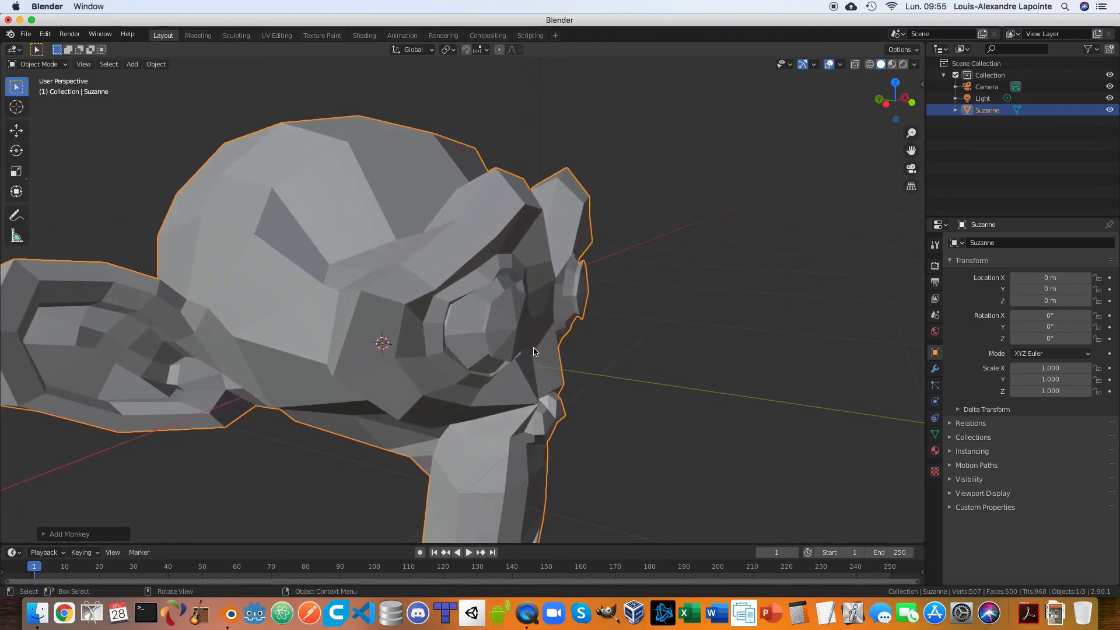